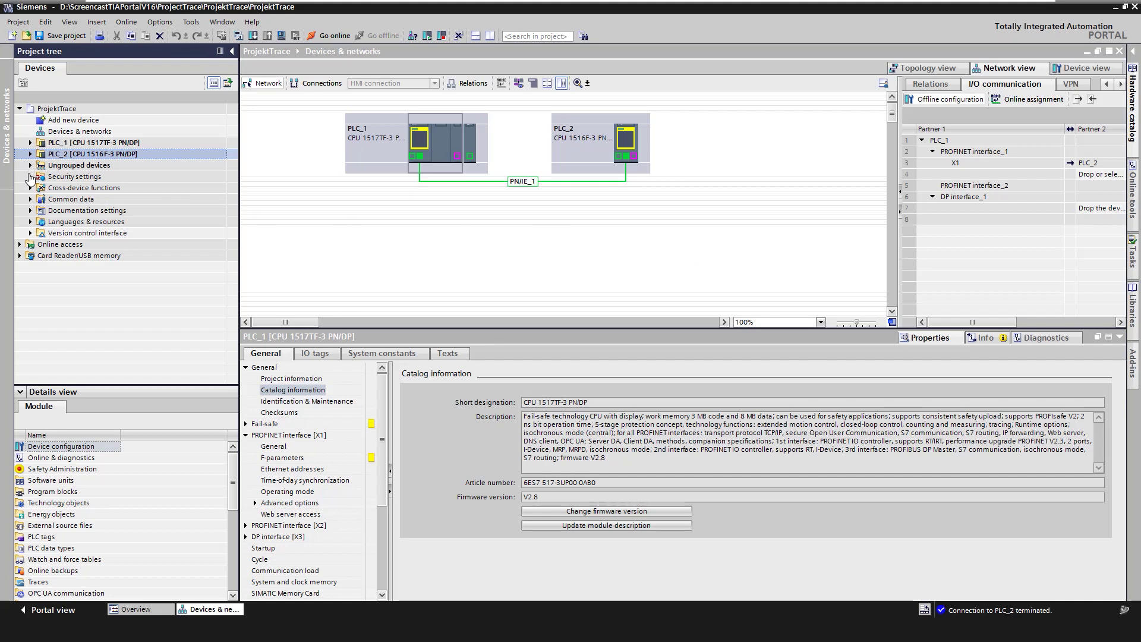
Under Cross-device functions > Project traces, create the new project trace Project trace_1
left_click(30, 188)
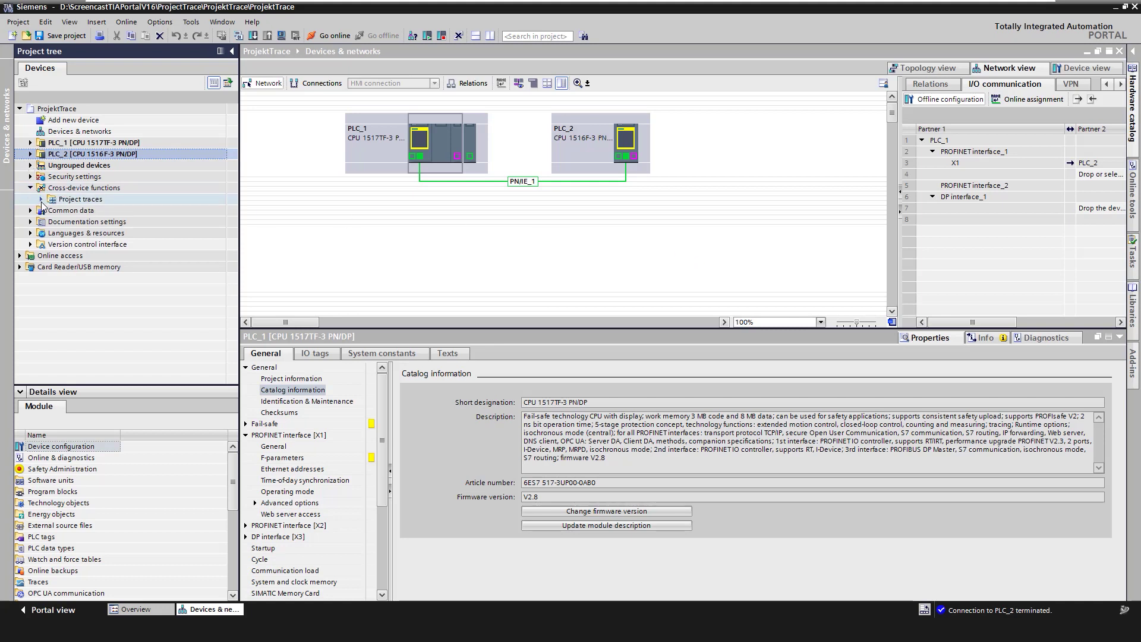
left_click(41, 199)
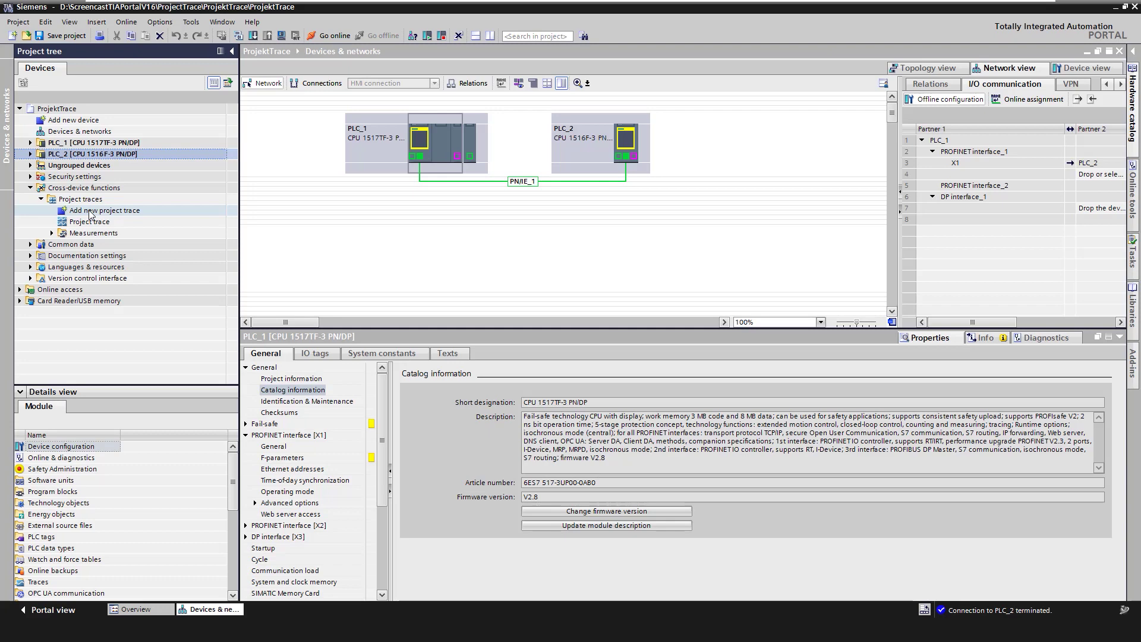
double_click(90, 211)
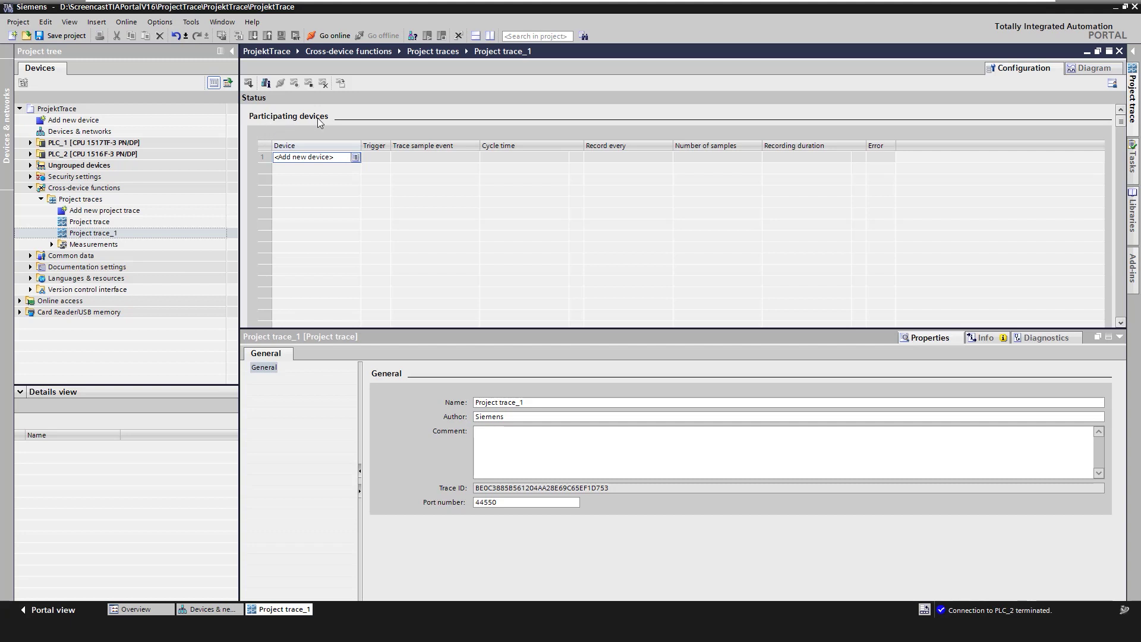
Add PLC_1 and PLC_2 as participating devices of Project trace_1
left_click(356, 158)
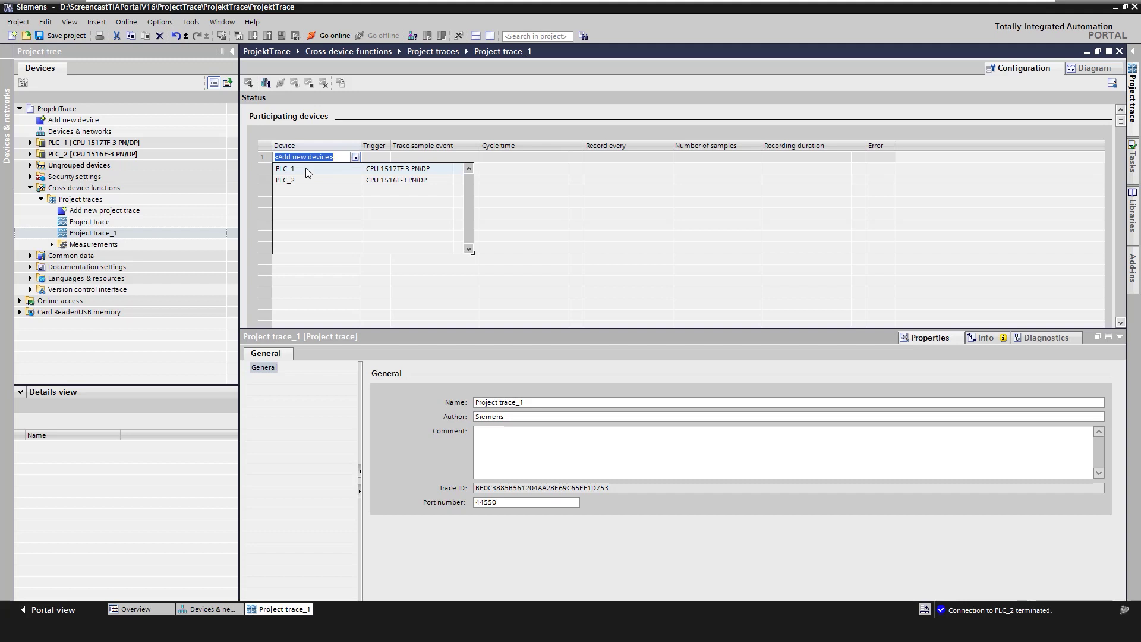
left_click(304, 170)
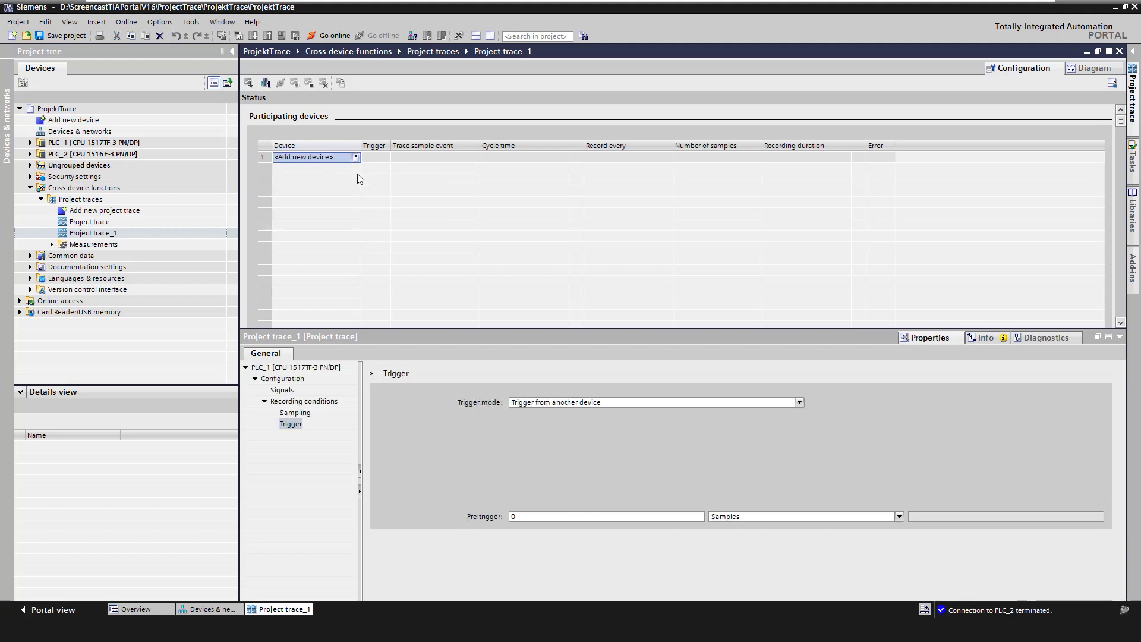
left_click(319, 183)
left_click(389, 170)
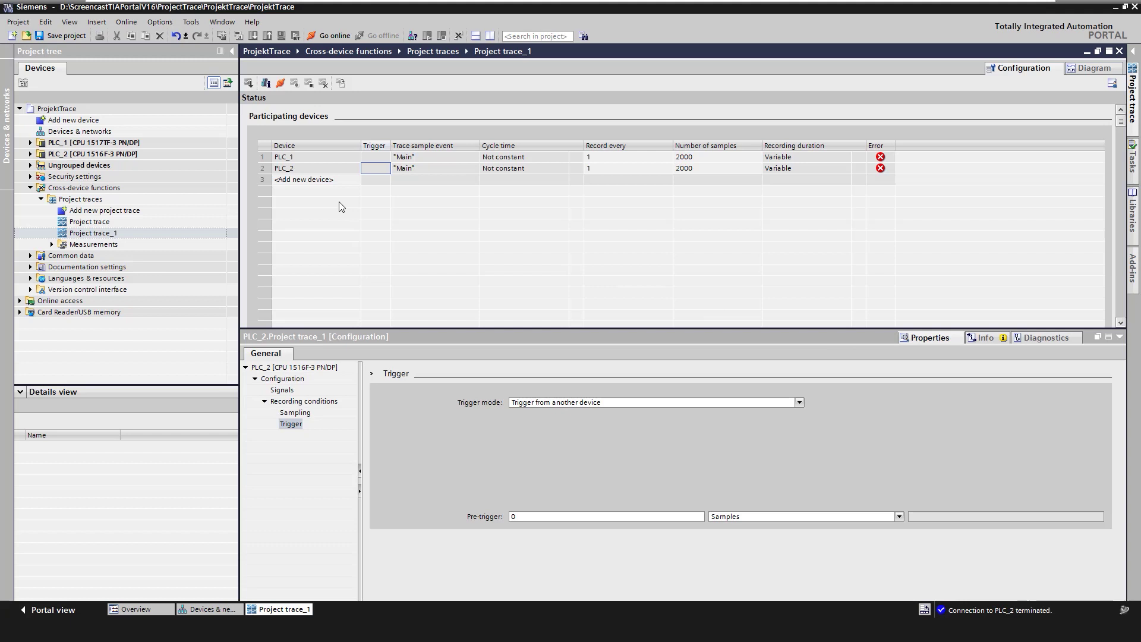
left_click(316, 161)
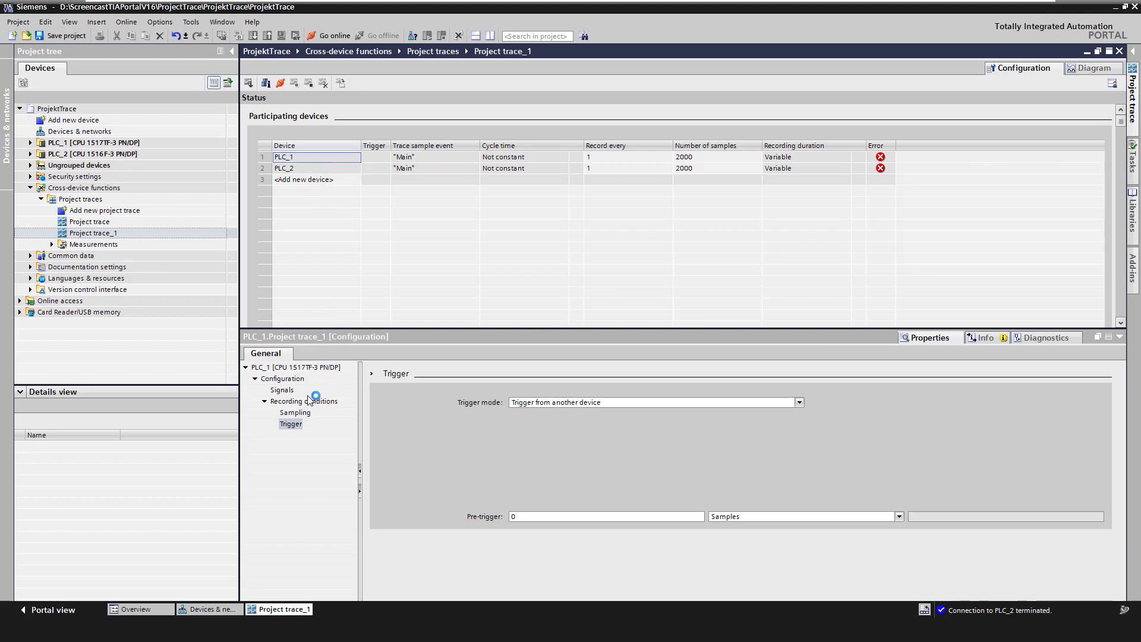
Add InstFreqGen_PLC1 valTriangle and valSinus to PLC_1's trace signals
left_click(290, 391)
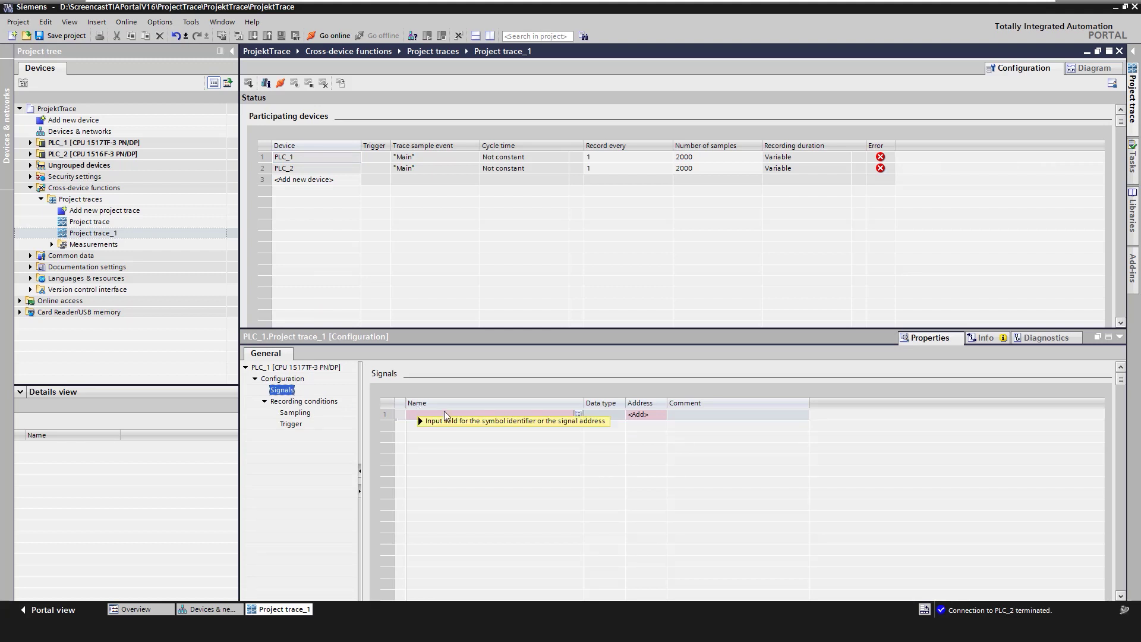
left_click(30, 142)
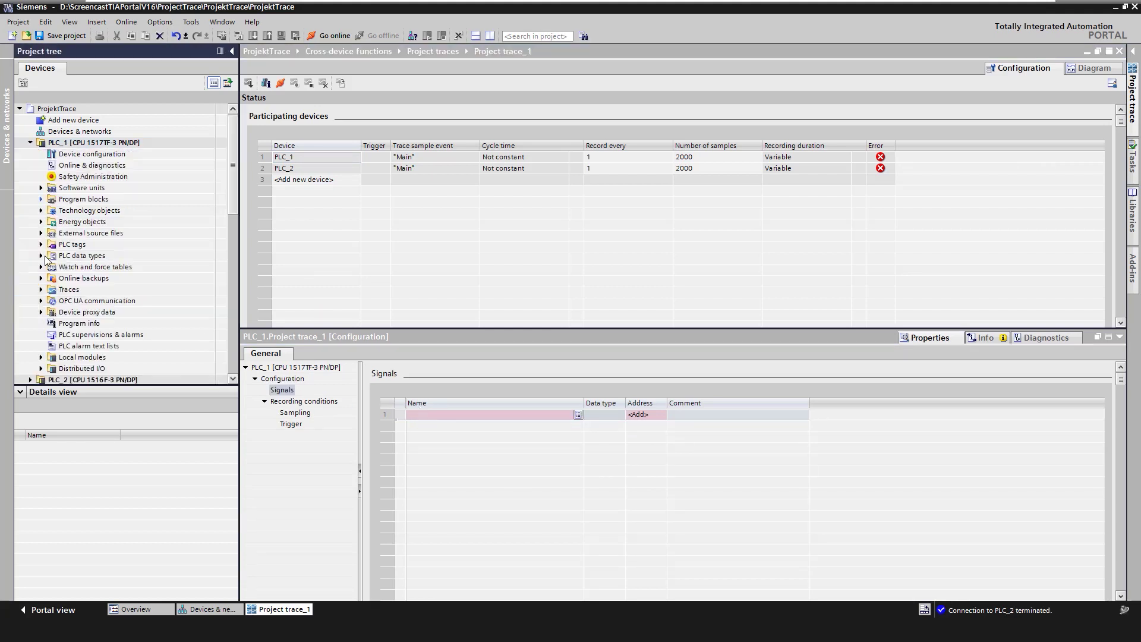
scroll(46, 260, "down", 4)
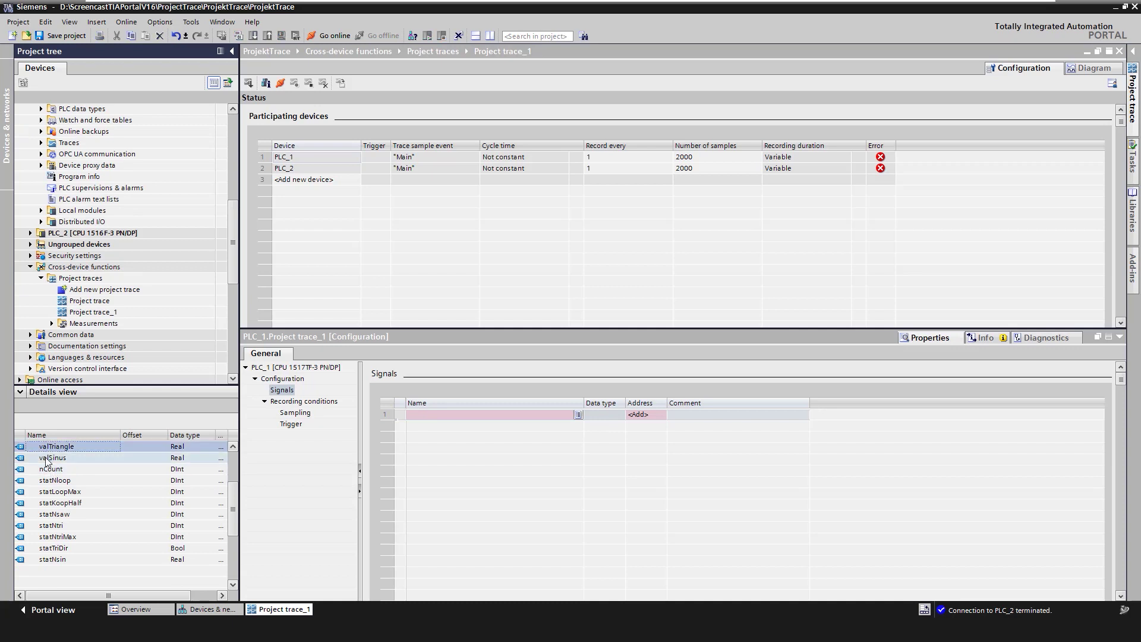
left_click(51, 458, "shift")
left_click_drag(56, 459, 432, 423)
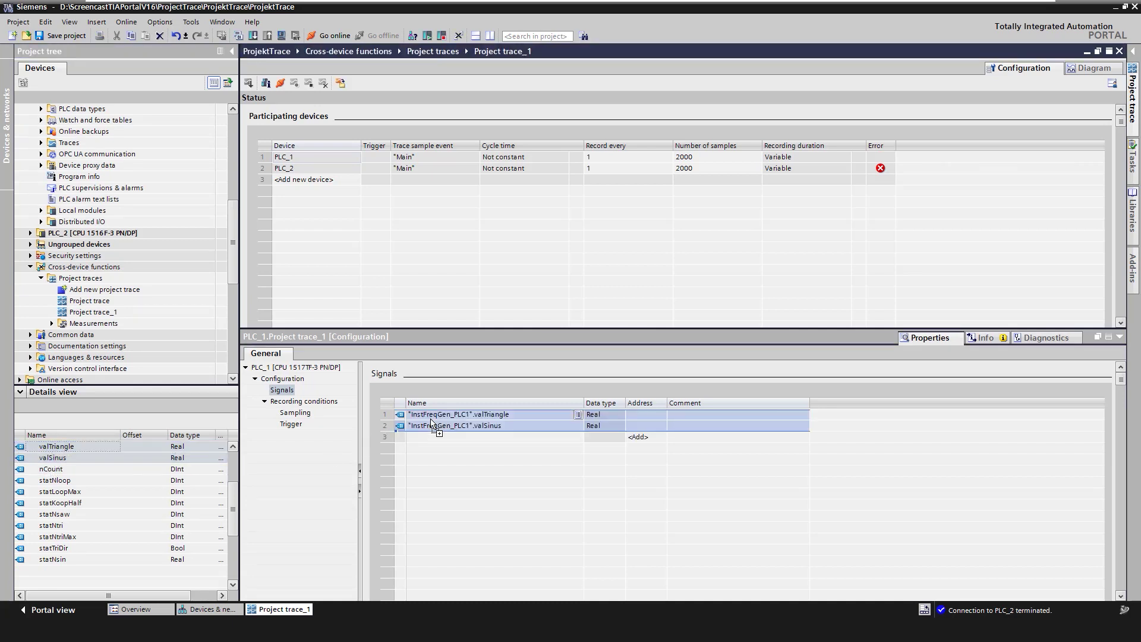
Sample PLC_1 with Cyclic interrupt (0.01 s) for a 15 s recording duration
left_click(309, 402)
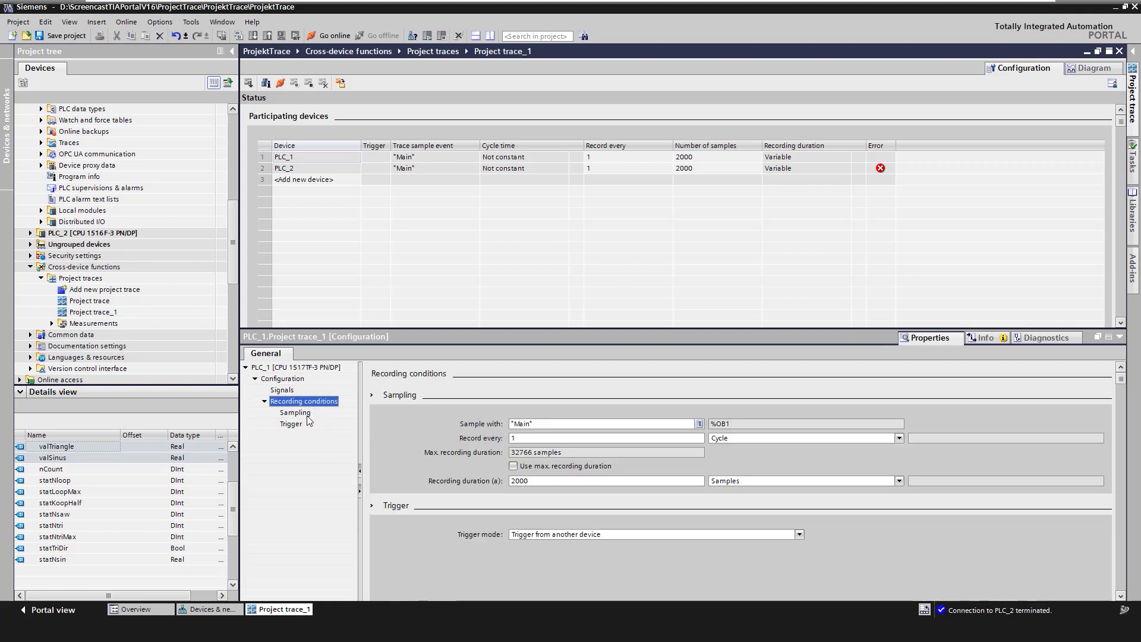
left_click(300, 413)
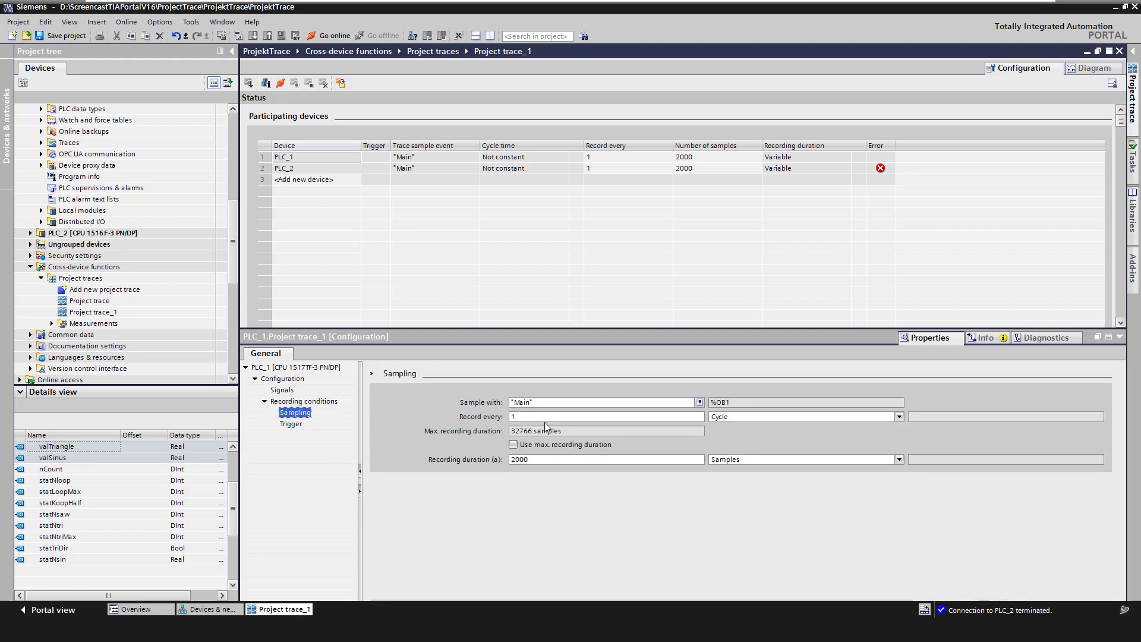
left_click(700, 402)
left_click(575, 416)
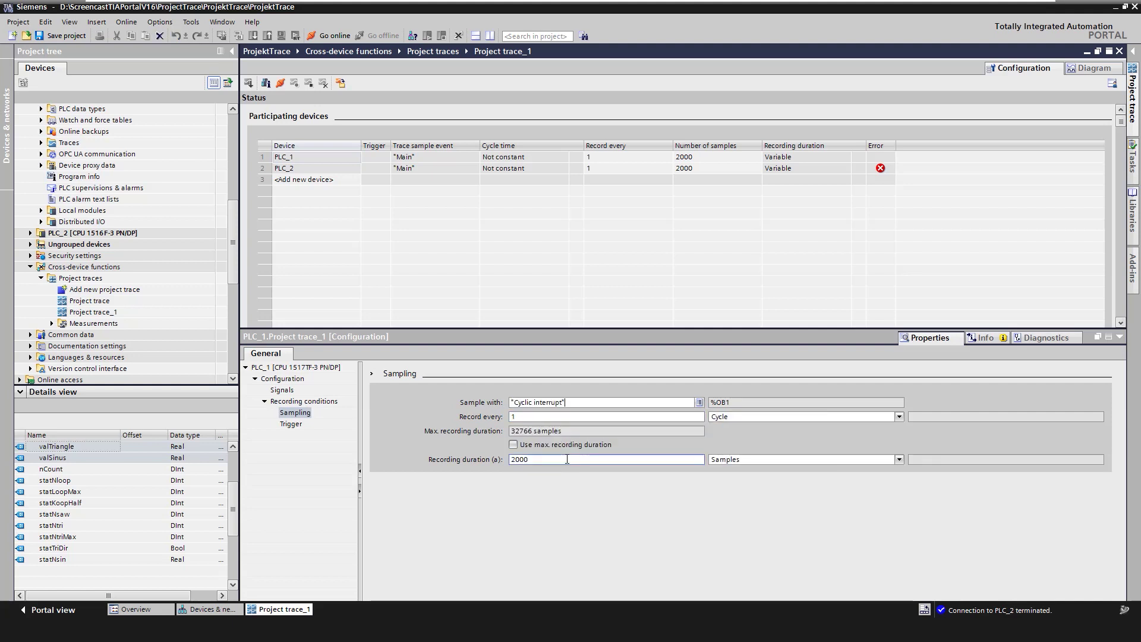
left_click(749, 460)
left_click(728, 479)
double_click(539, 458)
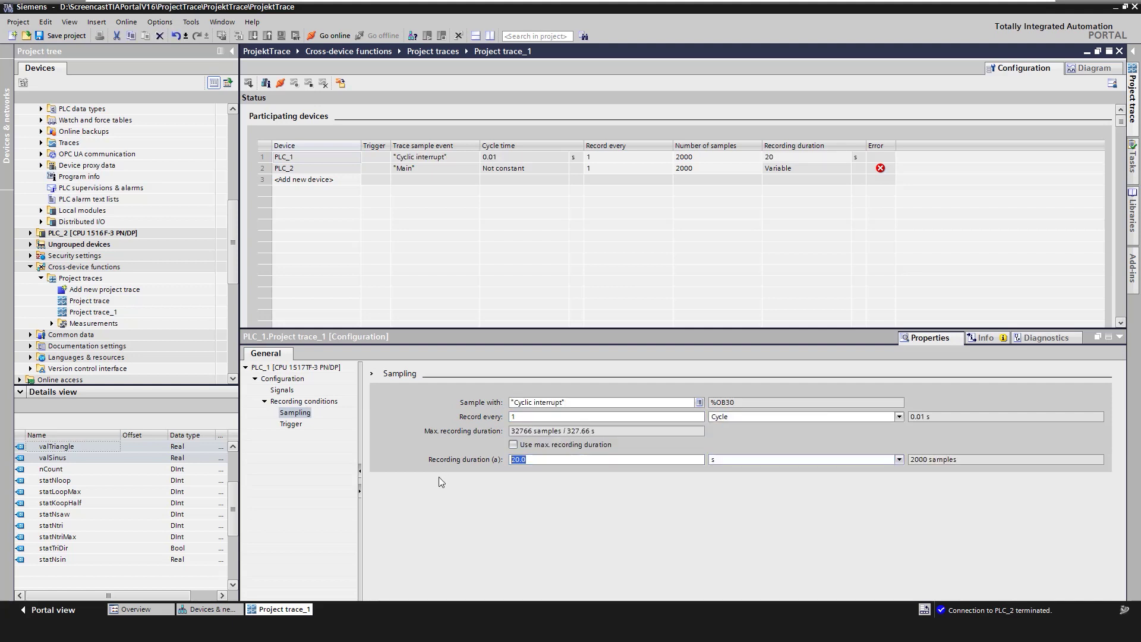
type("15")
left_click(438, 476)
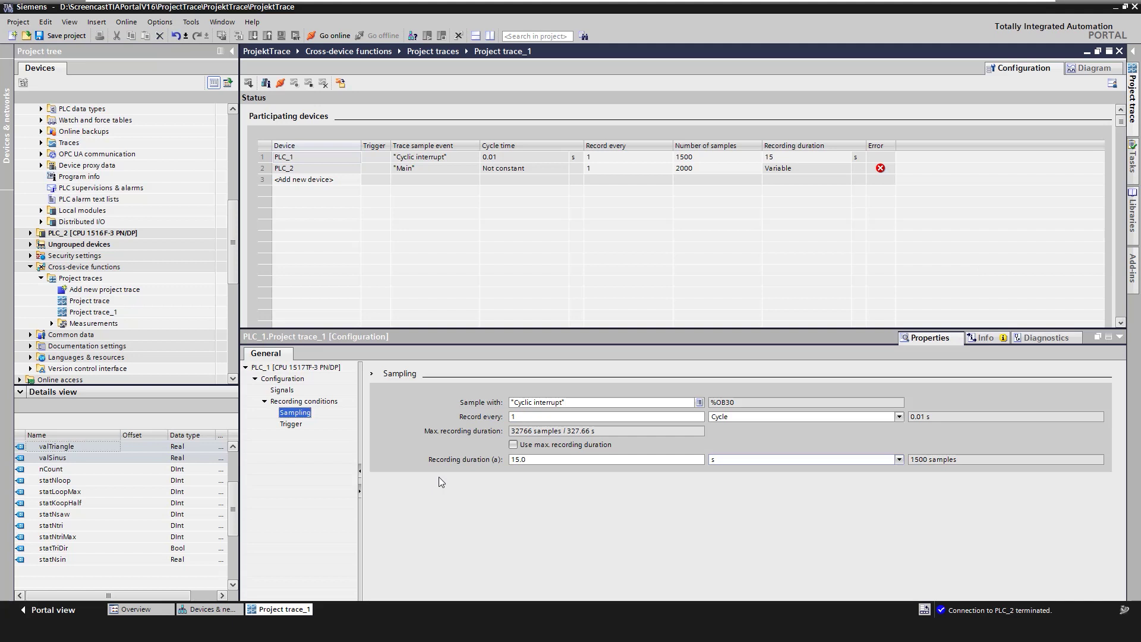
Set PLC_1's trigger mode to Trigger on tag, using tag 'trigger' (%I1.0)
left_click(291, 425)
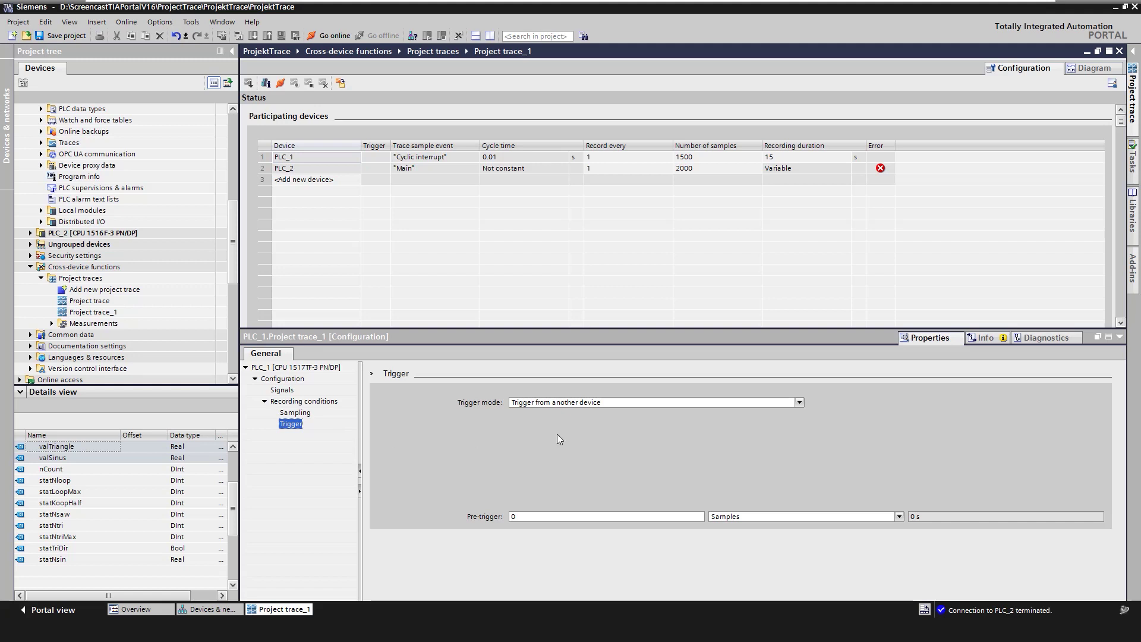
left_click(799, 404)
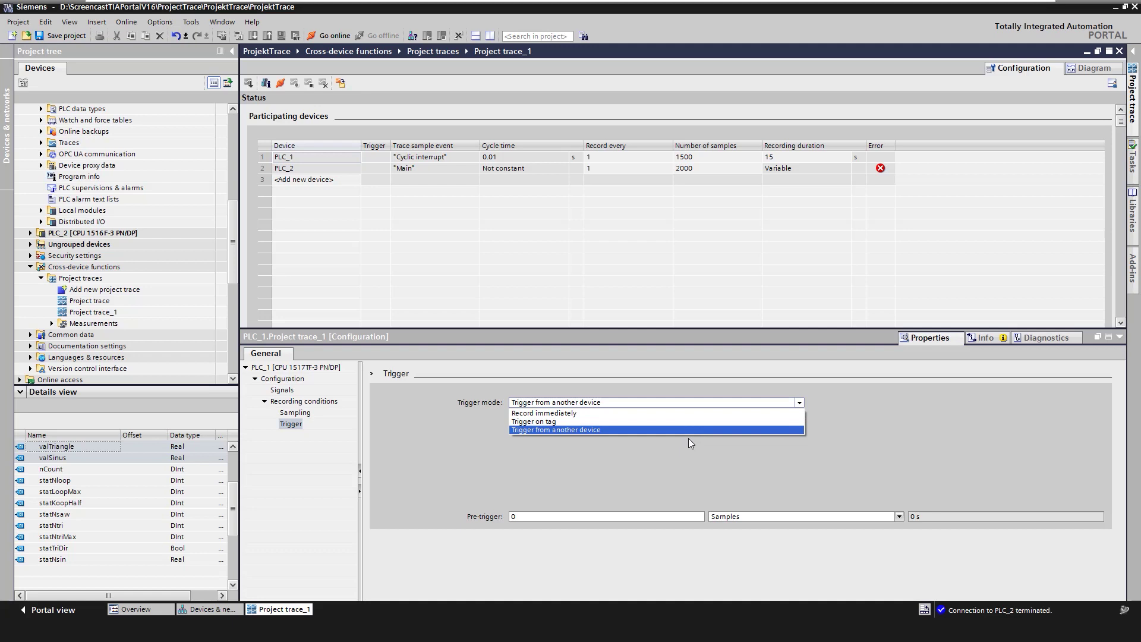
left_click(632, 421)
left_click(562, 421)
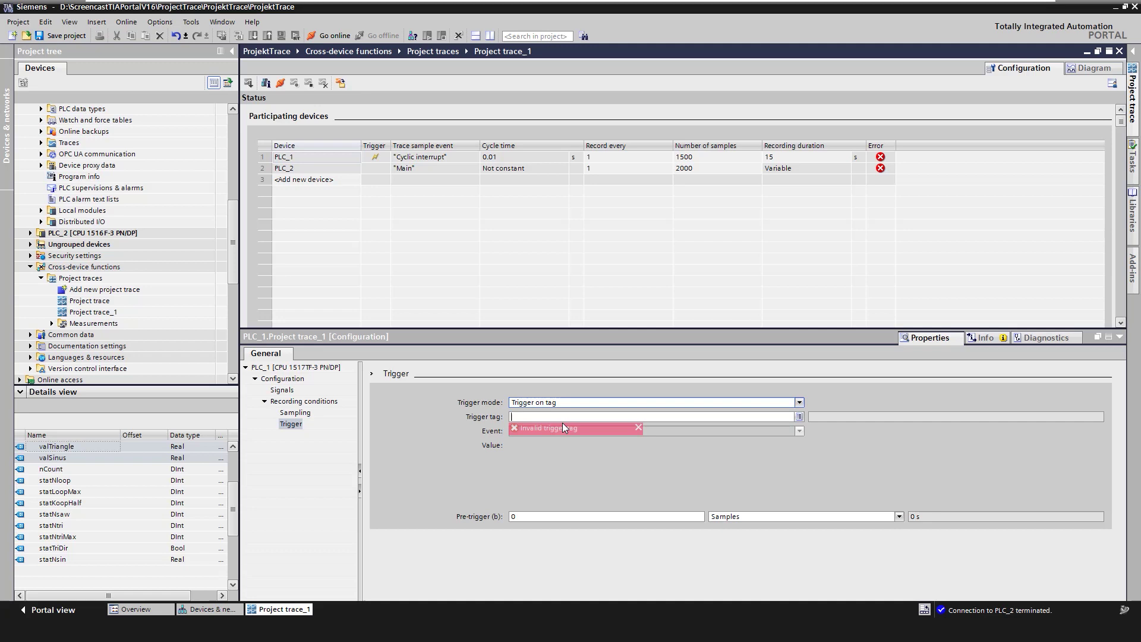
type("t")
left_click(554, 428)
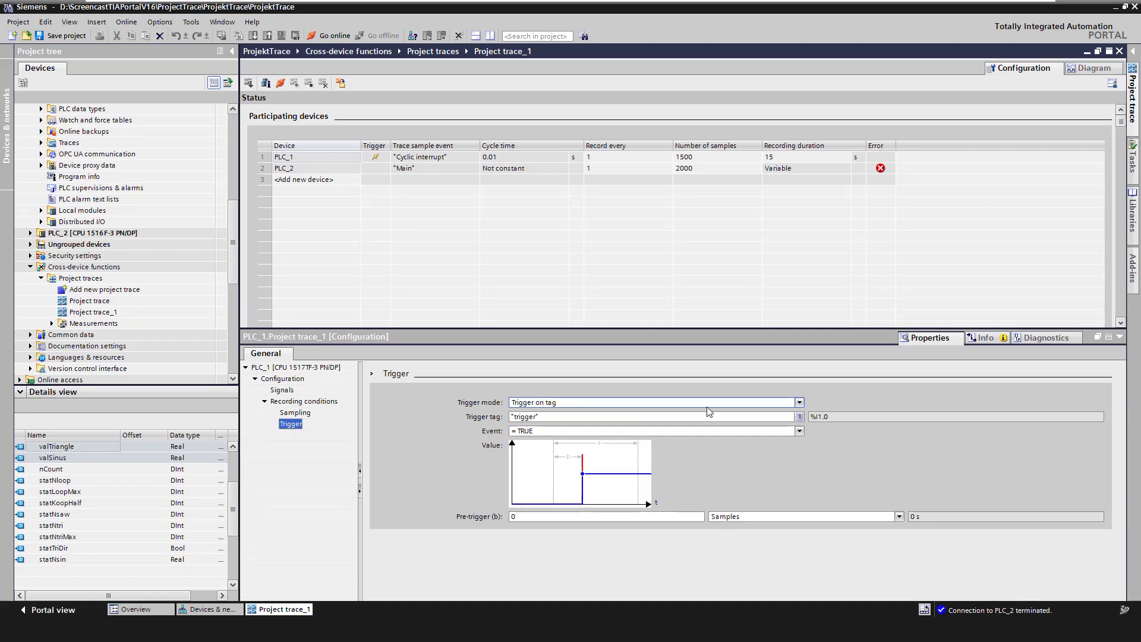
mouse_move(881, 171)
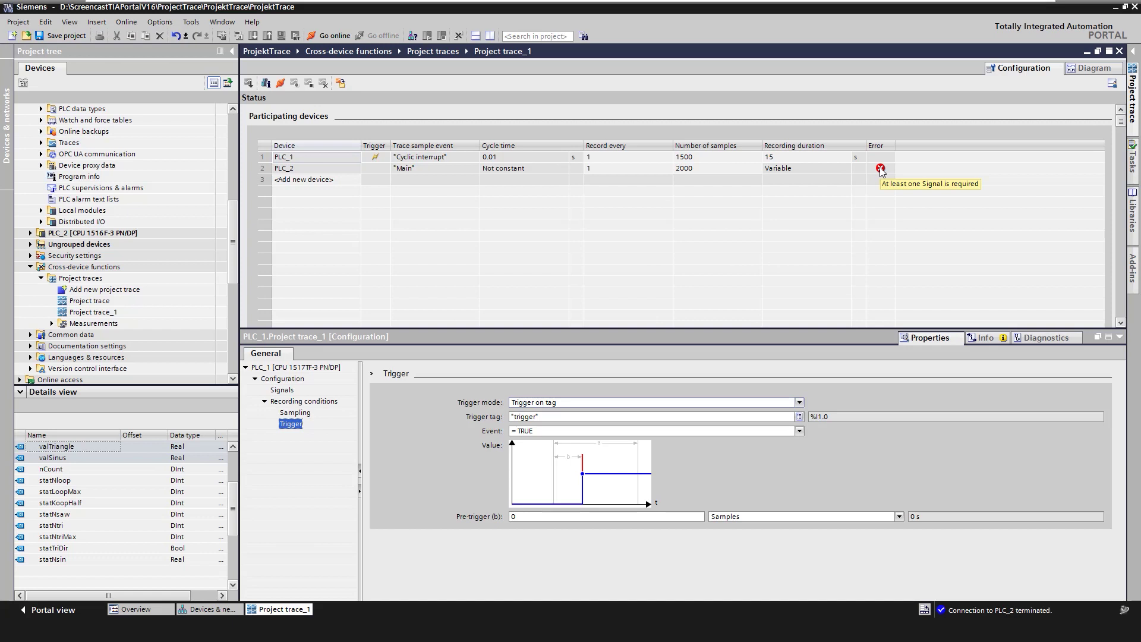
Add InstFreqGen_PLC2.valSinus as PLC_2's trace signal
left_click(331, 171)
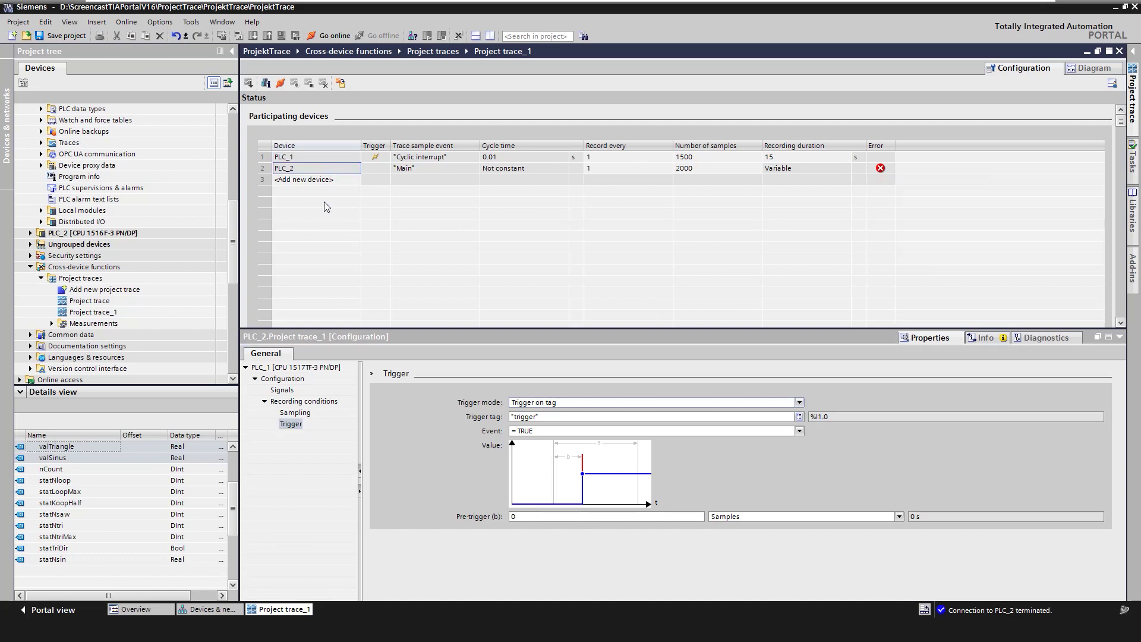
left_click(284, 391)
left_click(546, 414)
type("i")
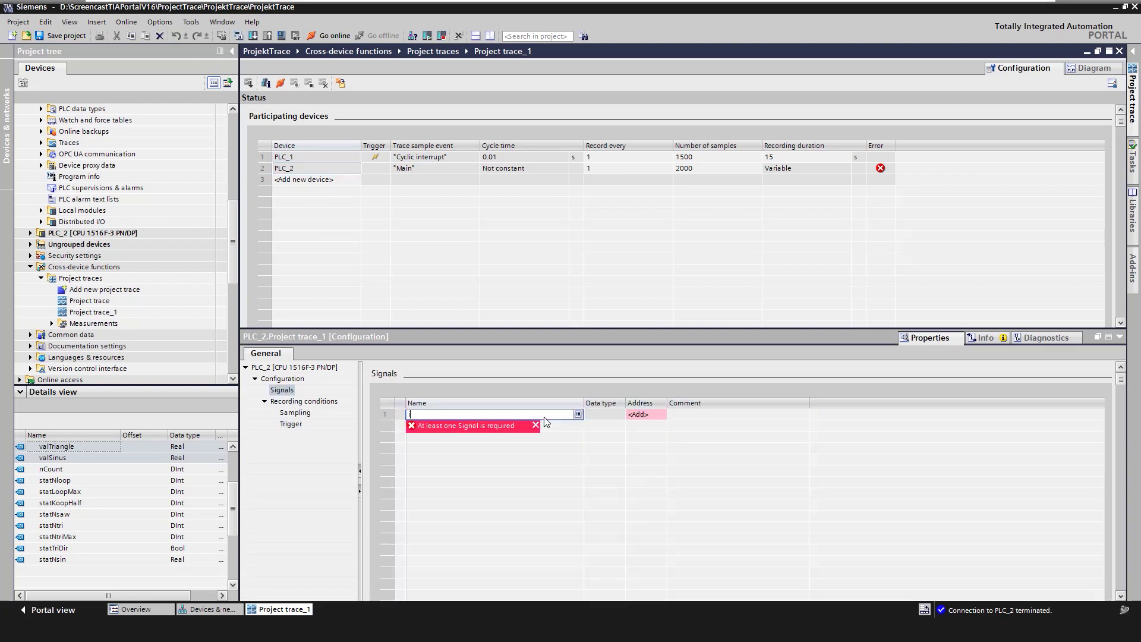
left_click(515, 426)
left_click(508, 426)
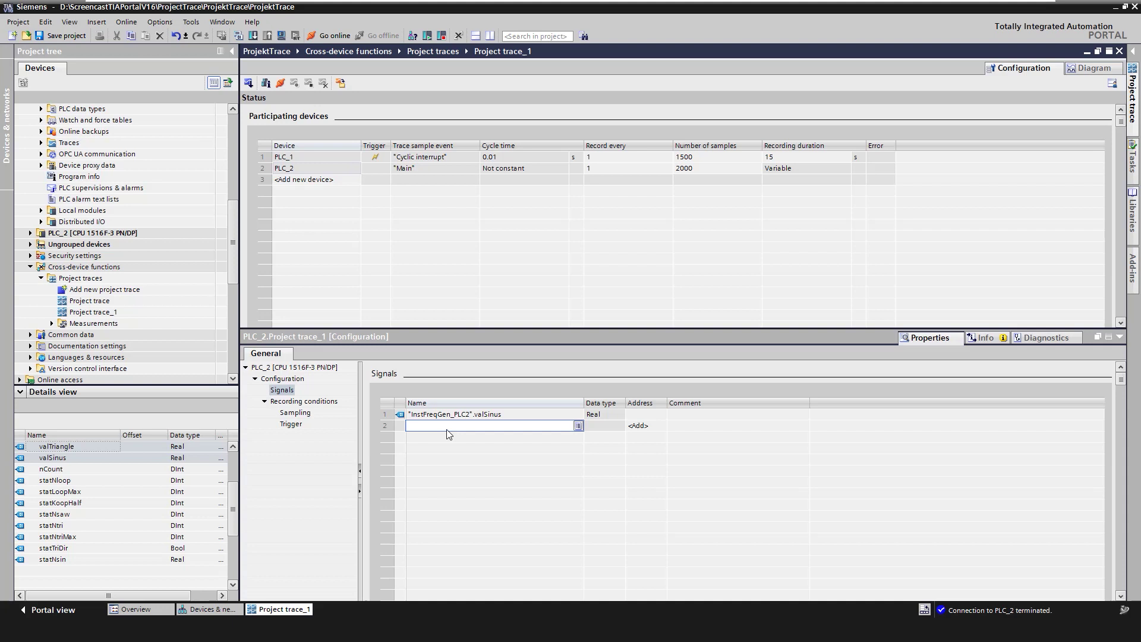
Sample PLC_2 with Cyclic interrupt OB30 for a 15 s recording duration
left_click(295, 412)
left_click(538, 402)
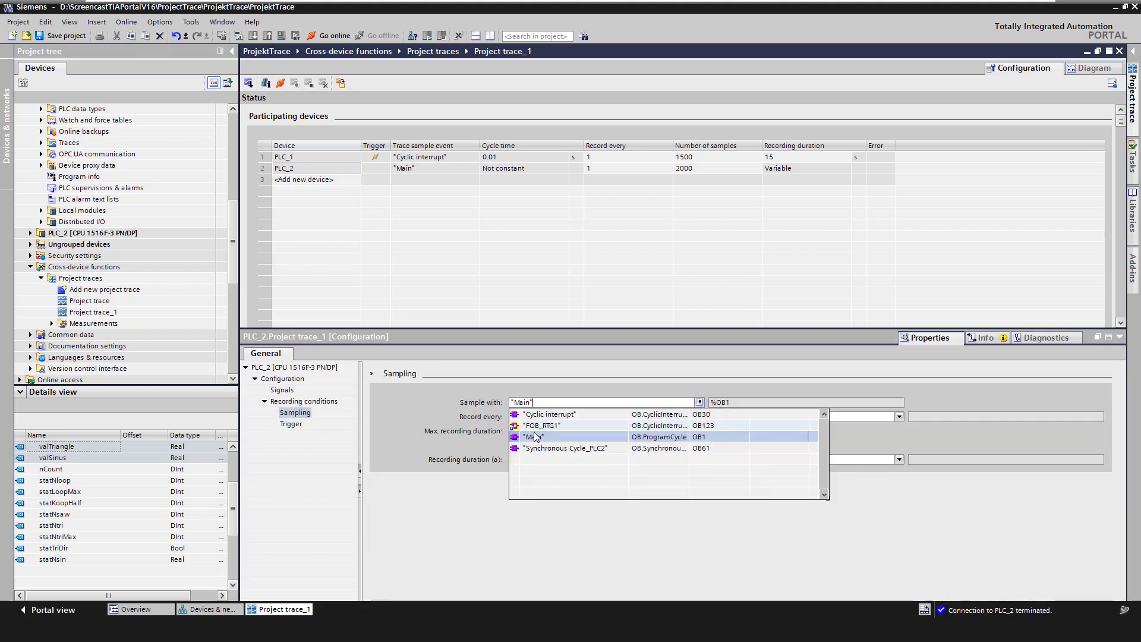
left_click(546, 416)
left_click(699, 459)
left_click(718, 461)
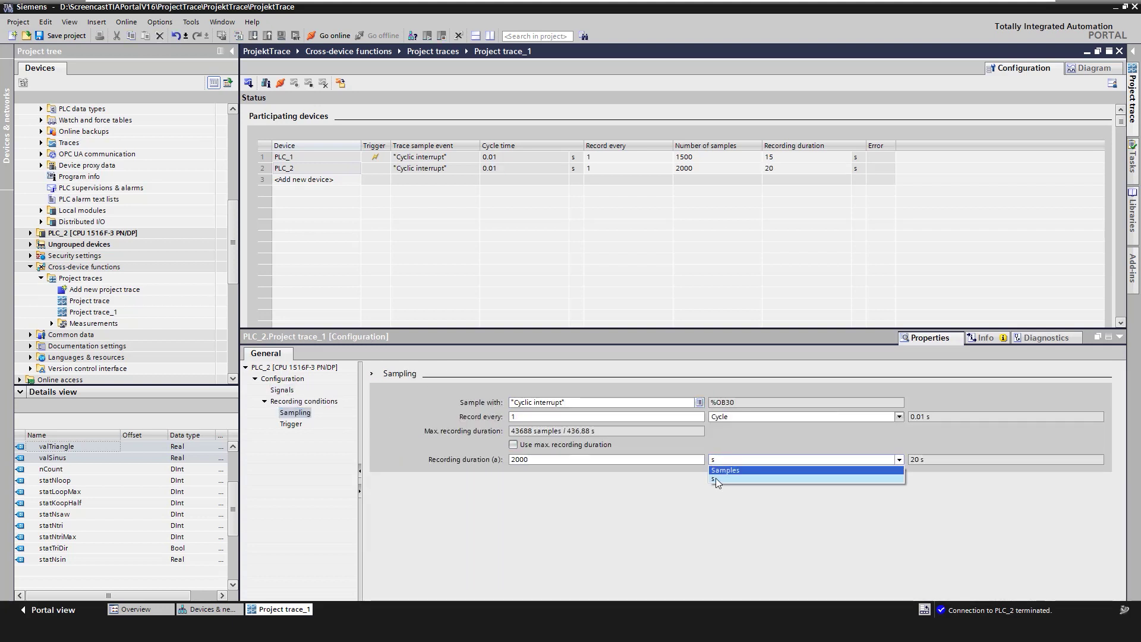
left_click(719, 480)
type("15")
key("Return")
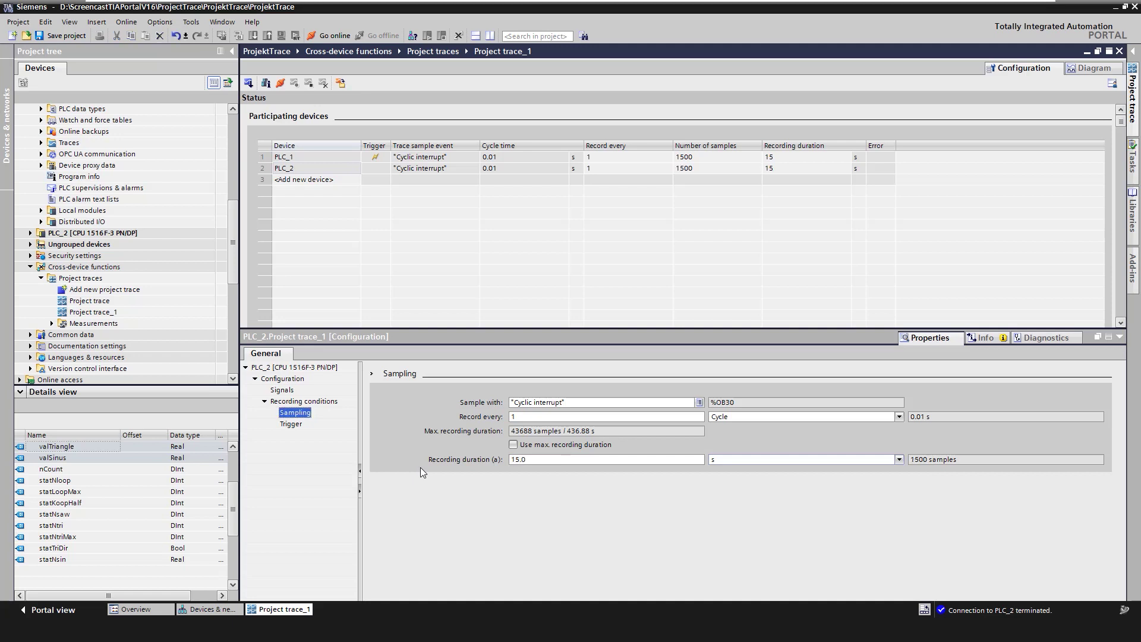
left_click(292, 424)
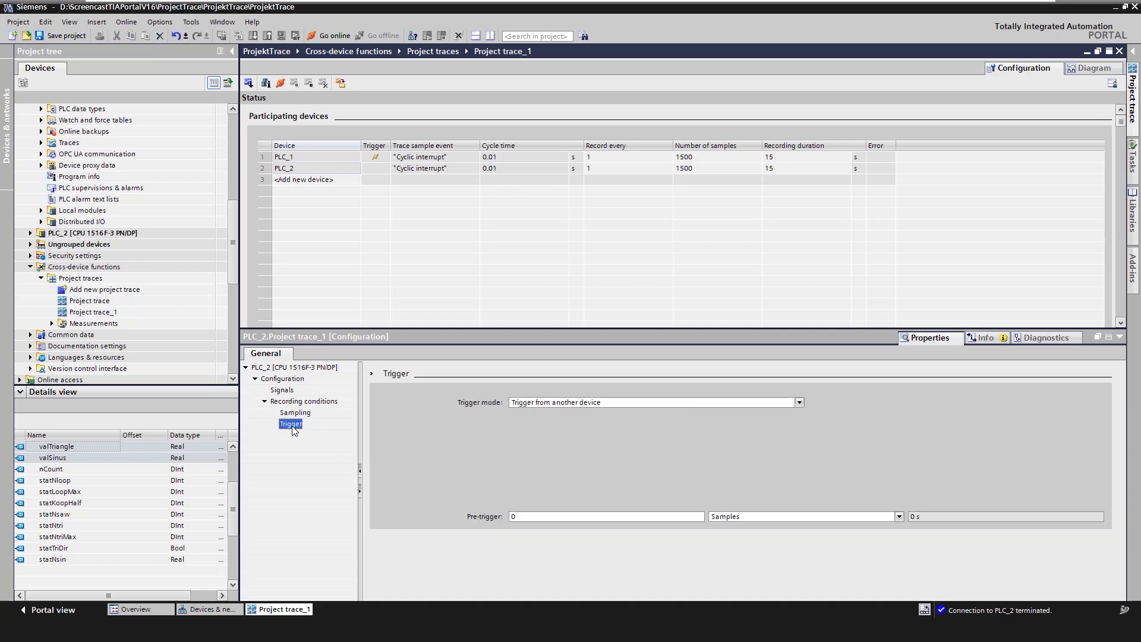
Apply the trace configurations to the devices, bringing up PLC_1's Go online dialog
left_click(249, 84)
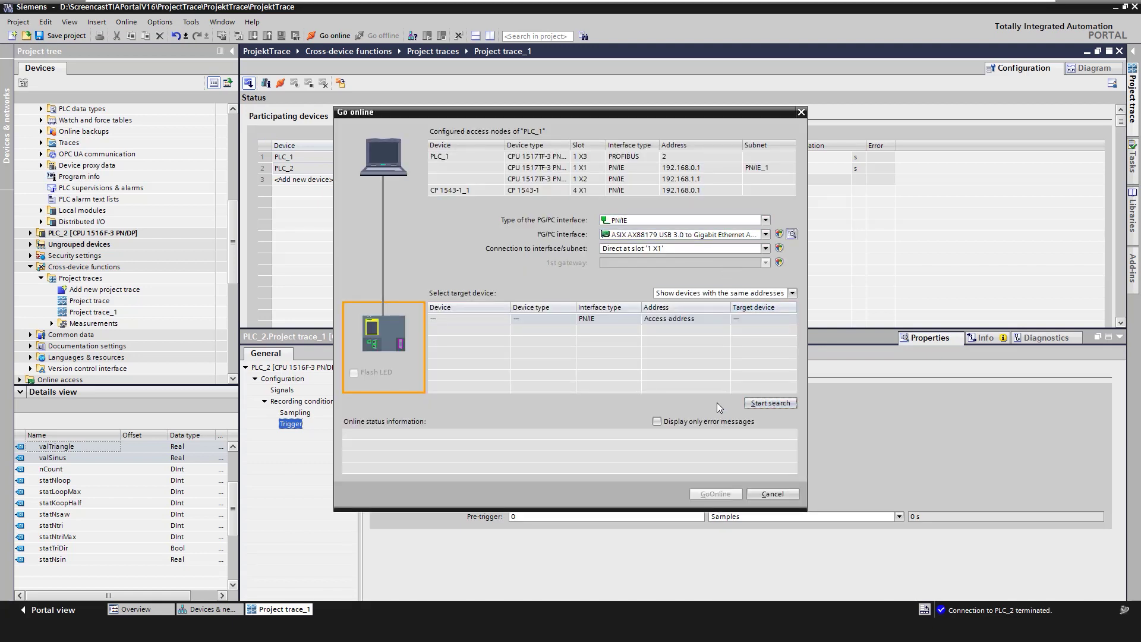
Go online with PLC_1 and PLC_2 and place the trace status overview over the diagram
left_click(716, 494)
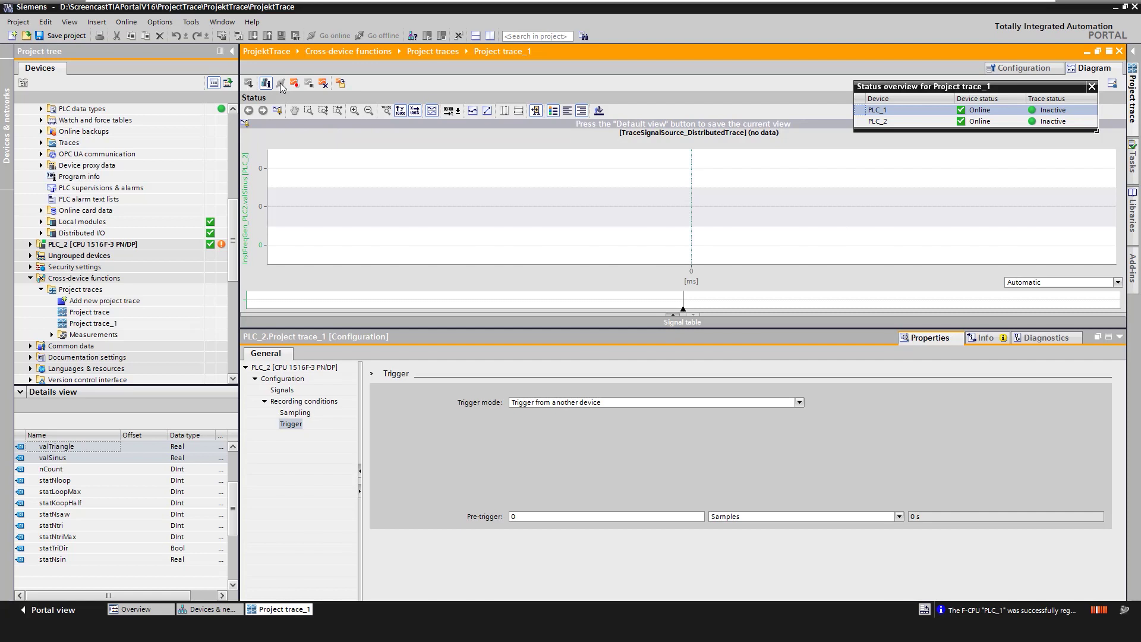
left_click_drag(1040, 90, 990, 160)
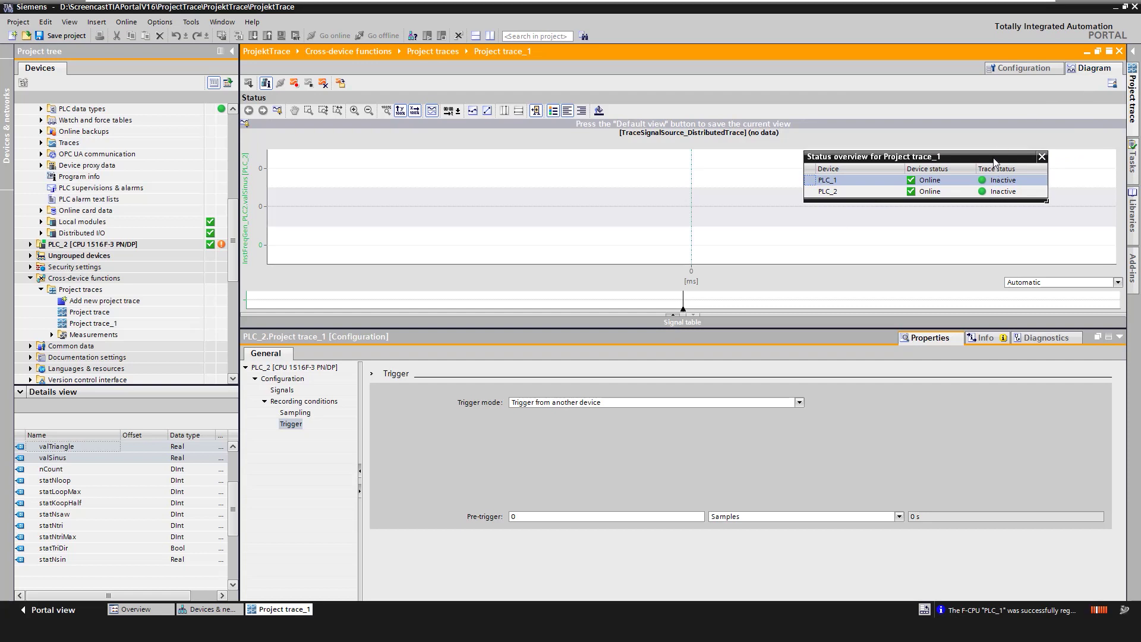
left_click_drag(993, 161, 913, 197)
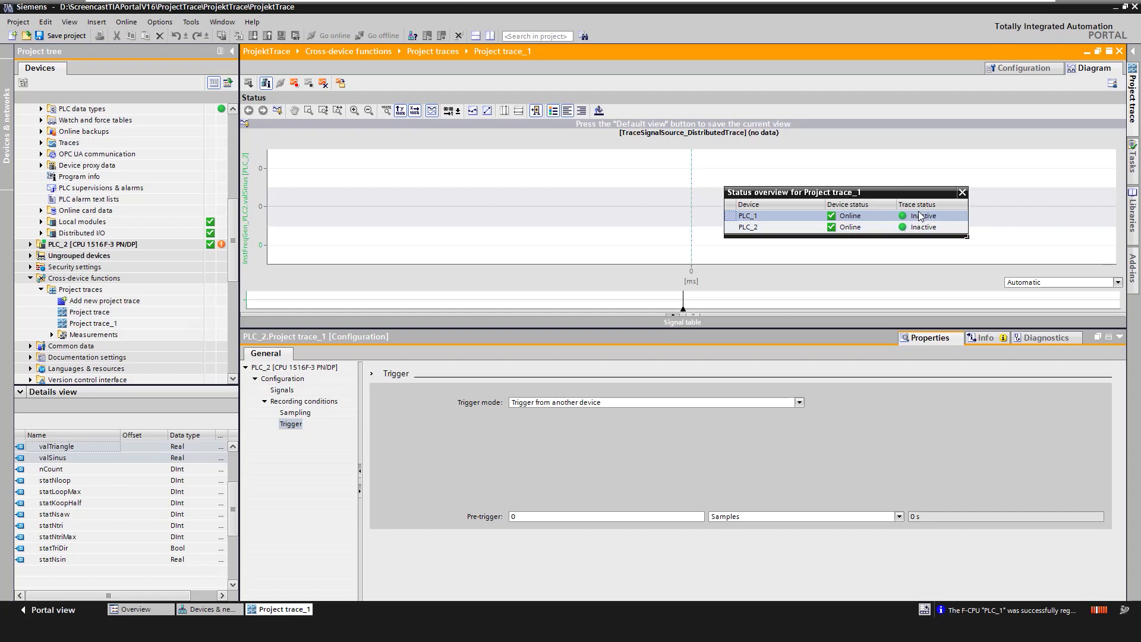
left_click(266, 84)
left_click(266, 84)
Start recording on both PLCs and let the 15 s triangle and sine capture complete
left_click(295, 83)
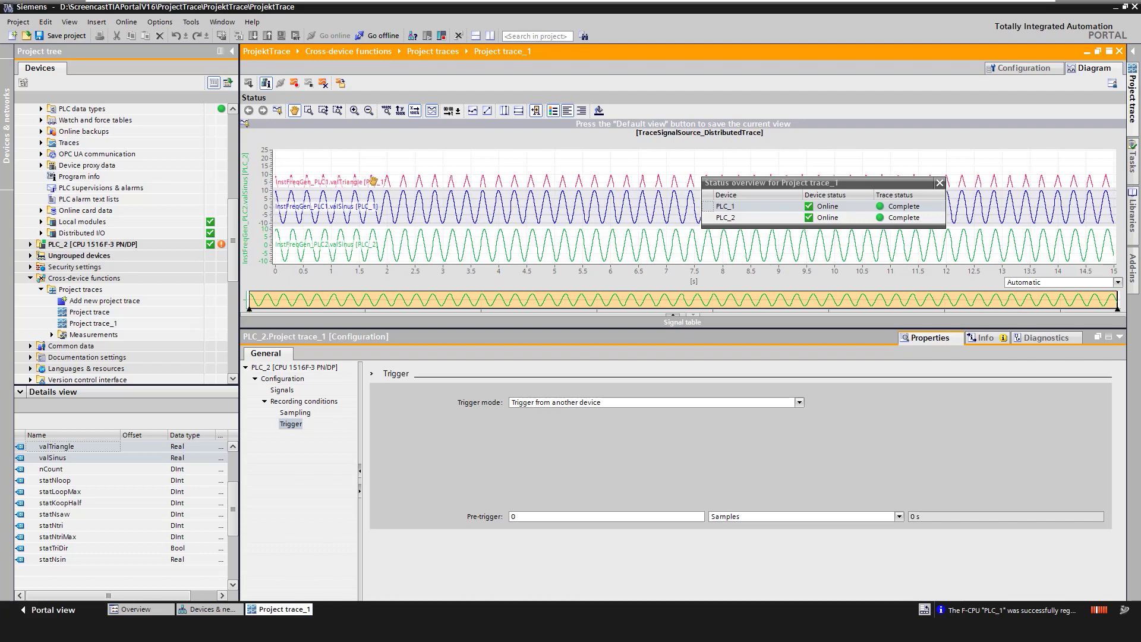
Store the recording under Measurements as Project trace_1 and open that measurement
left_click(344, 86)
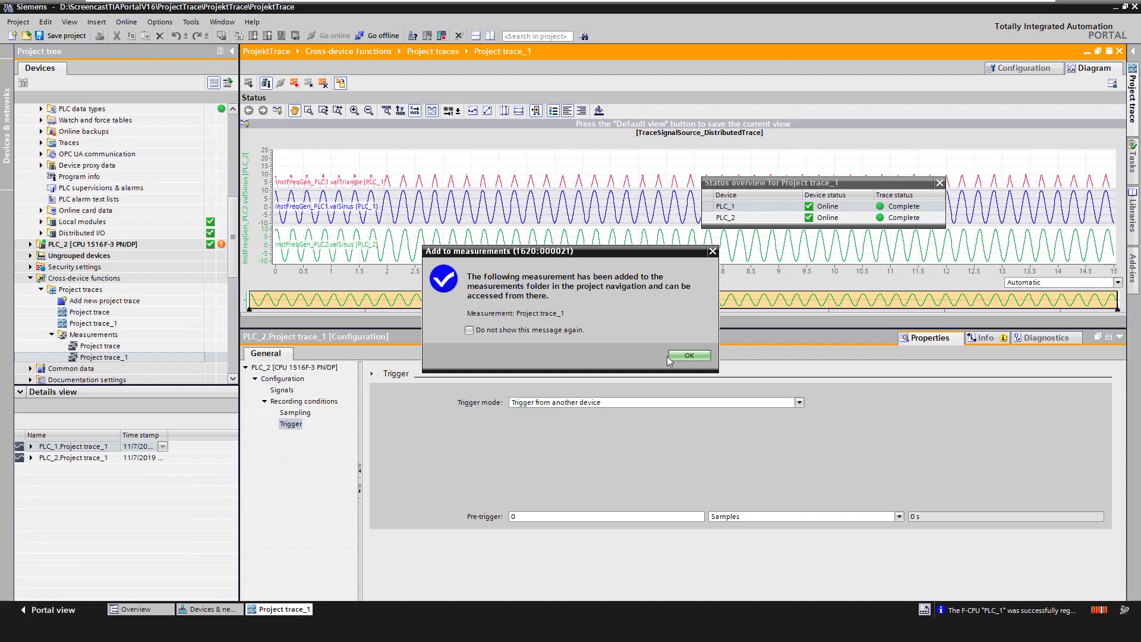
left_click(689, 355)
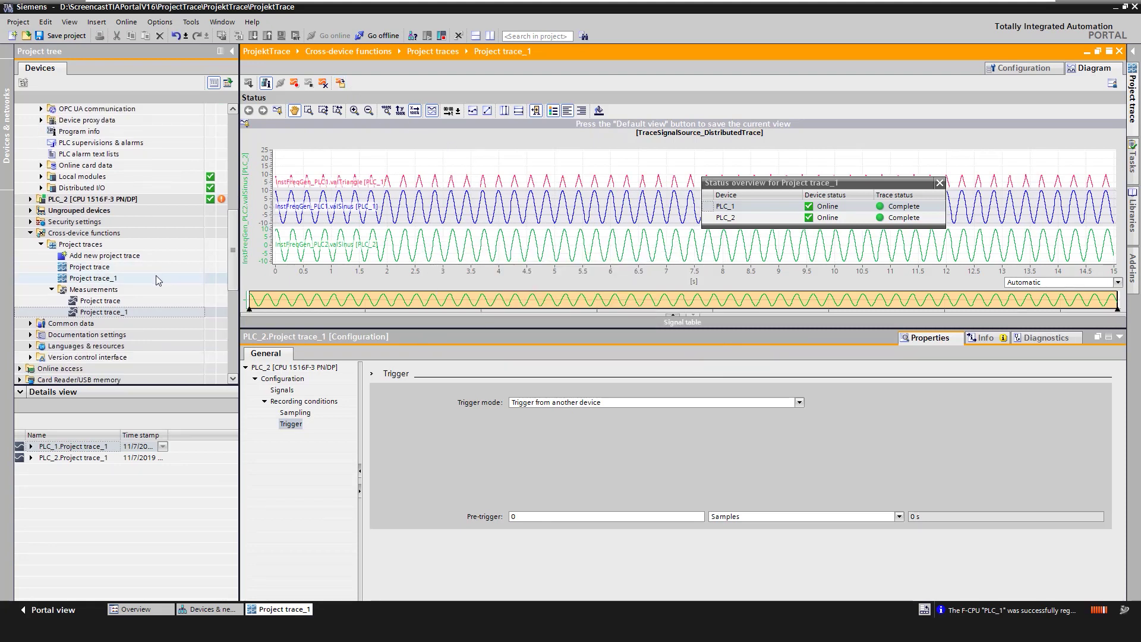
left_click(108, 312)
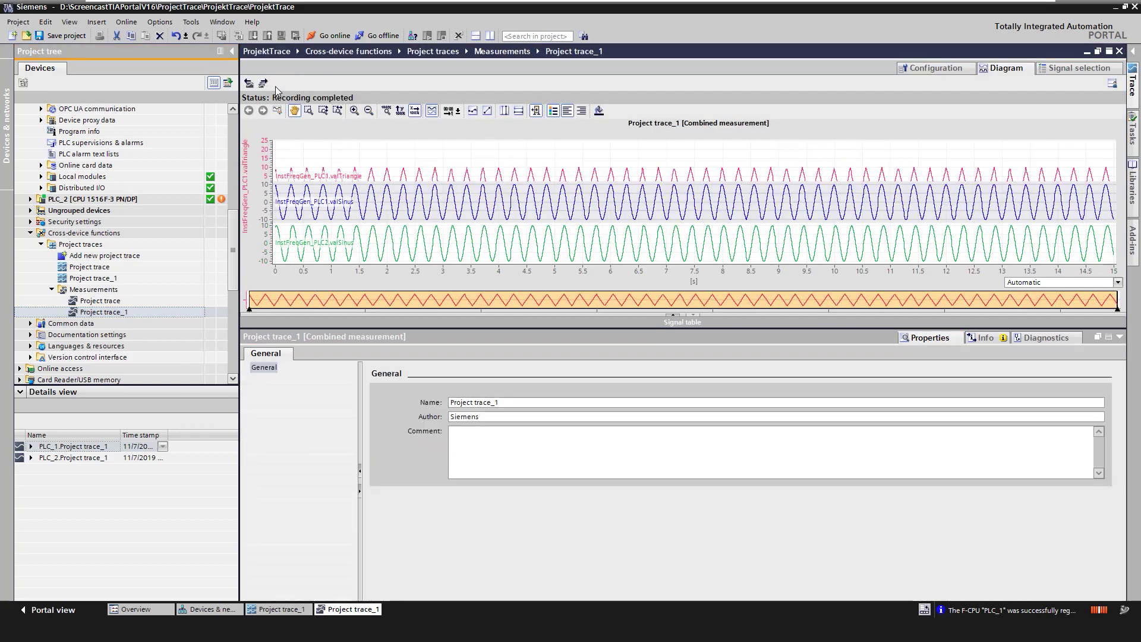
Export the combined measurement as Project trace_1.csv
left_click(263, 83)
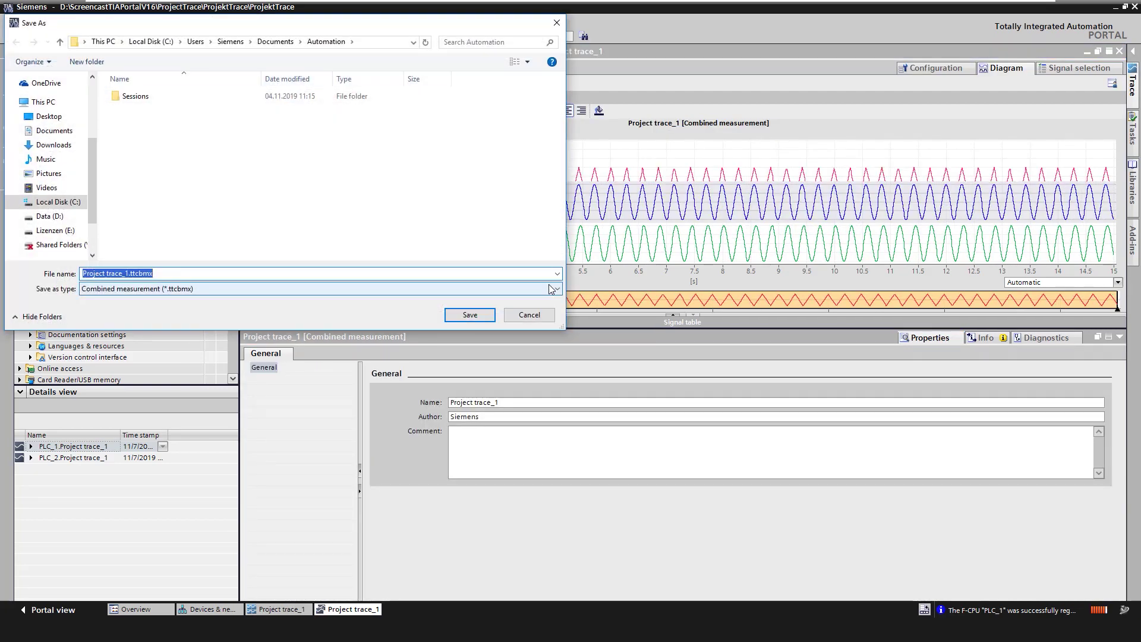
left_click(551, 289)
left_click(505, 306)
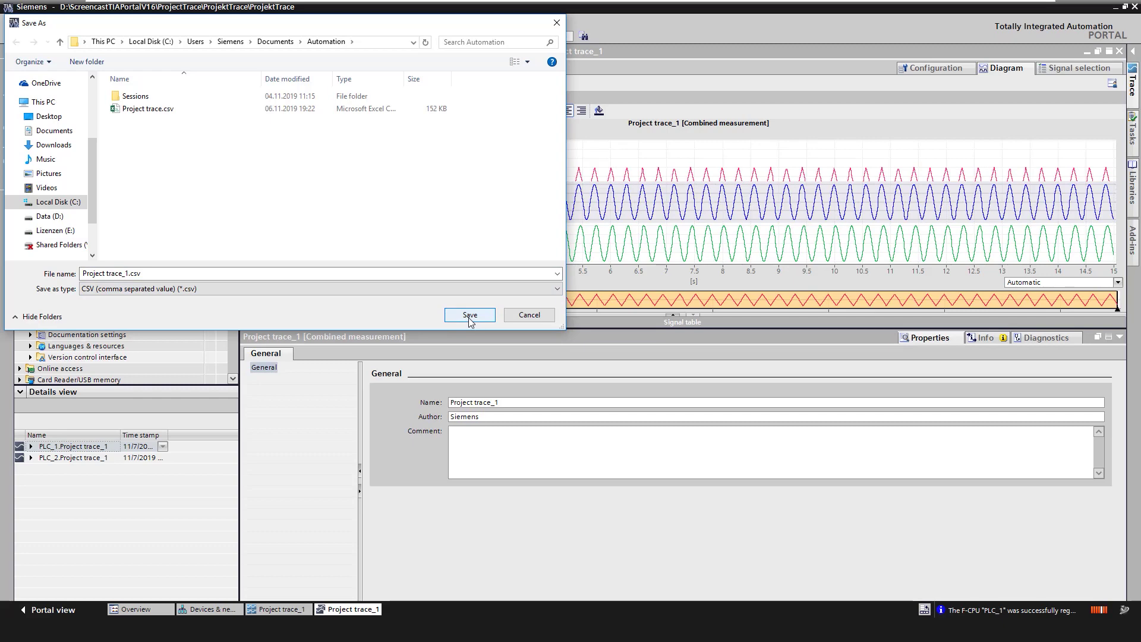
left_click(470, 315)
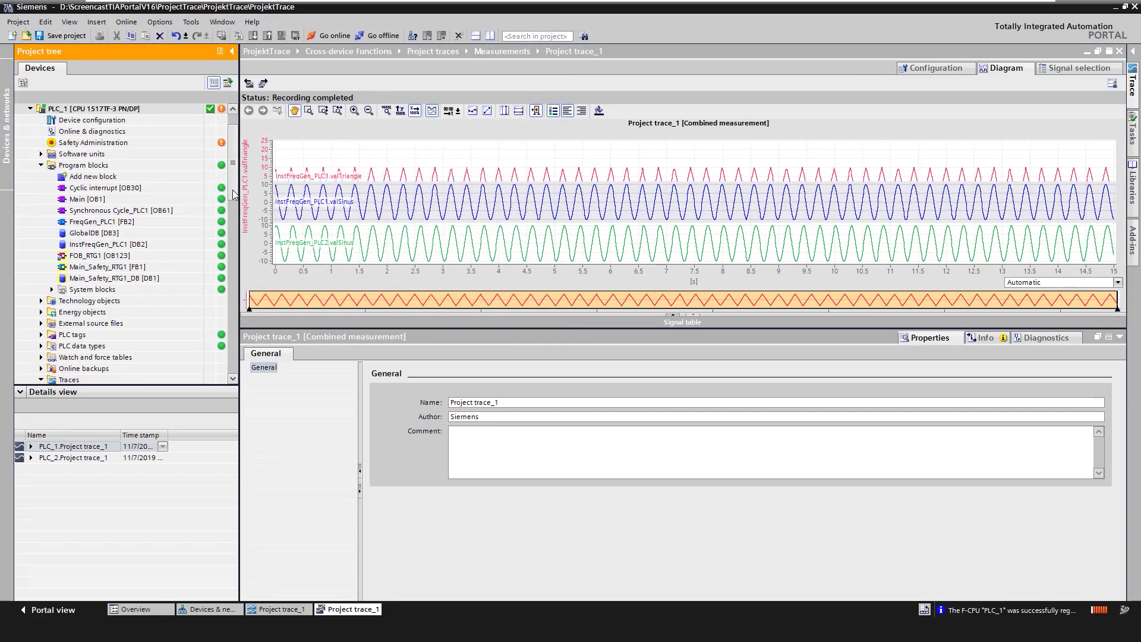
Open PLC_1's installed Project trace_1, then reopen the cross-device Project trace_1 editor
left_click_drag(232, 191, 230, 220)
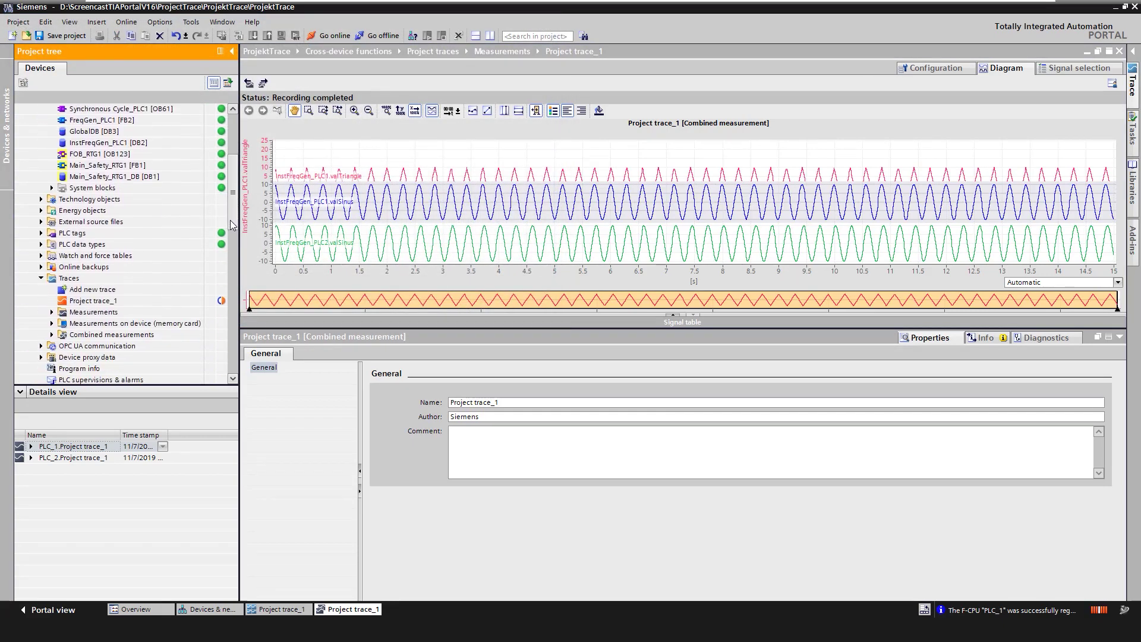
double_click(113, 303)
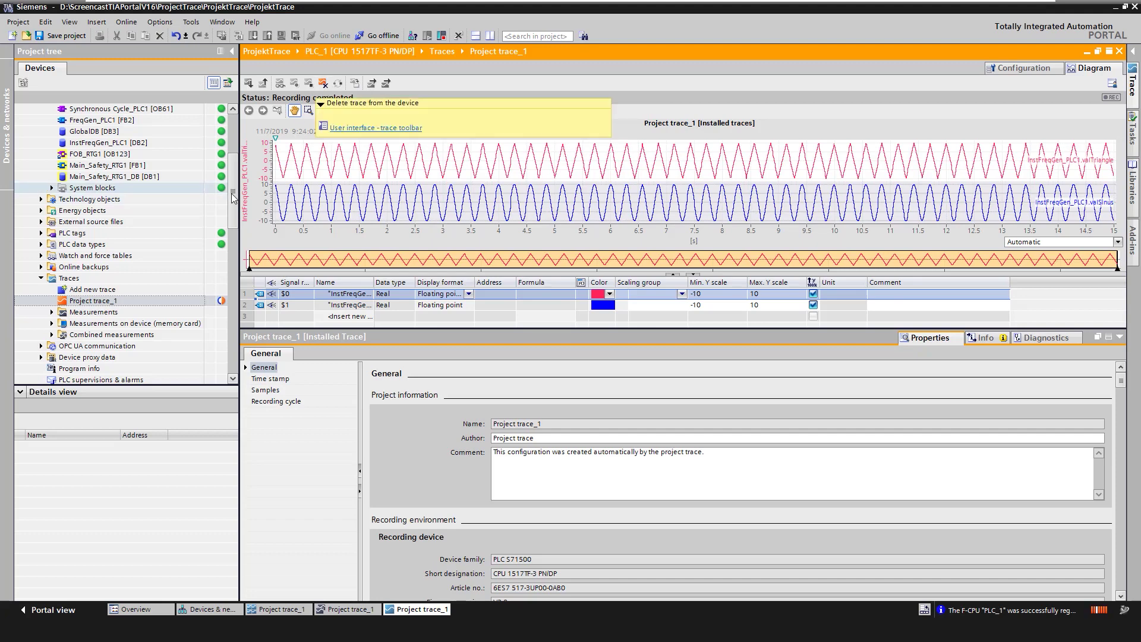
left_click_drag(234, 190, 240, 262)
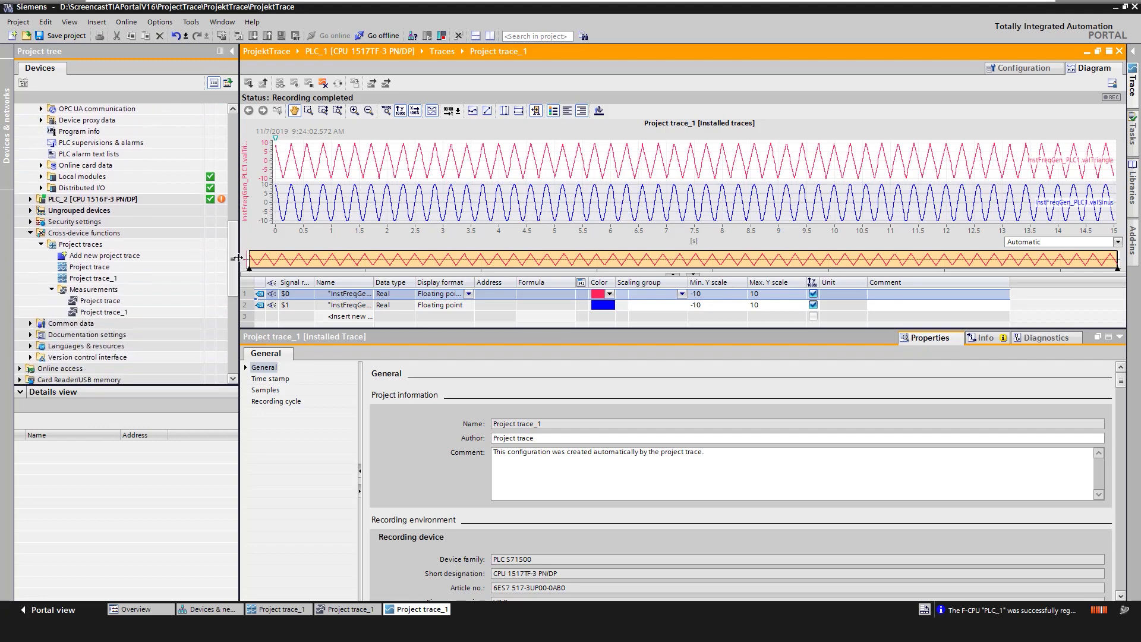
left_click(98, 283)
double_click(98, 283)
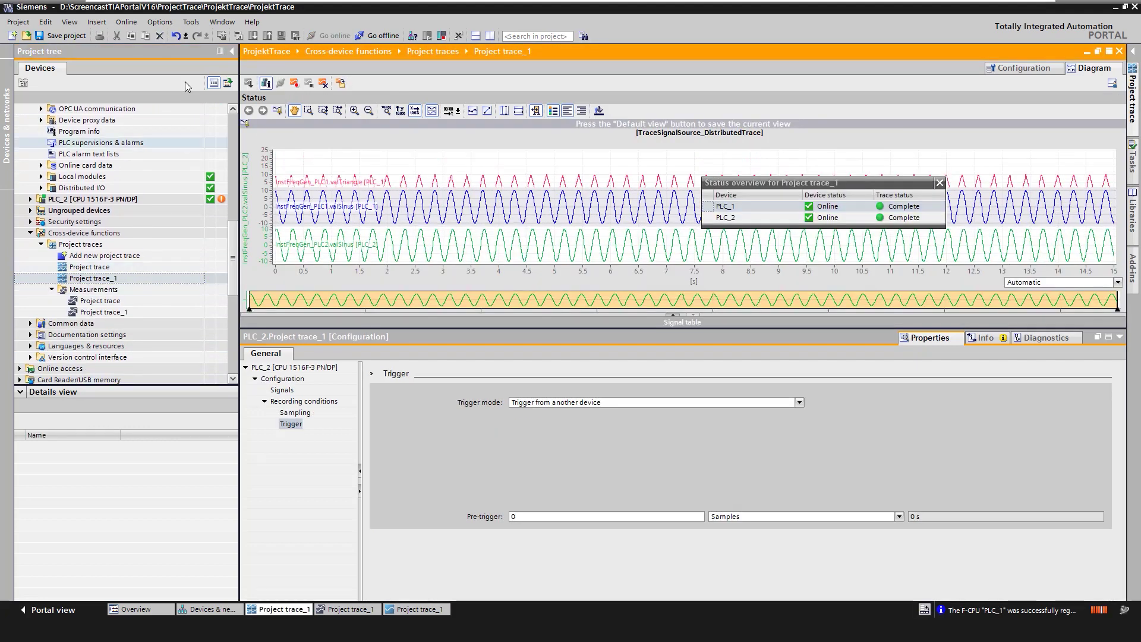
Delete the traces from PLC_1 and PLC_2, and move the Status overview left of the chart
left_click(324, 89)
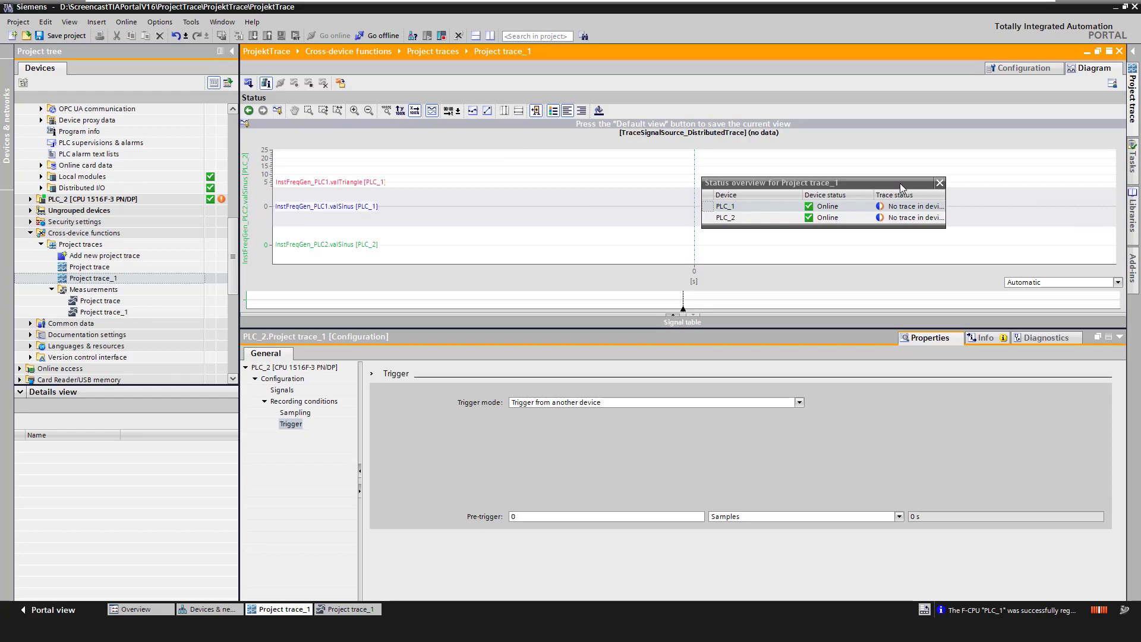
left_click_drag(899, 183, 761, 174)
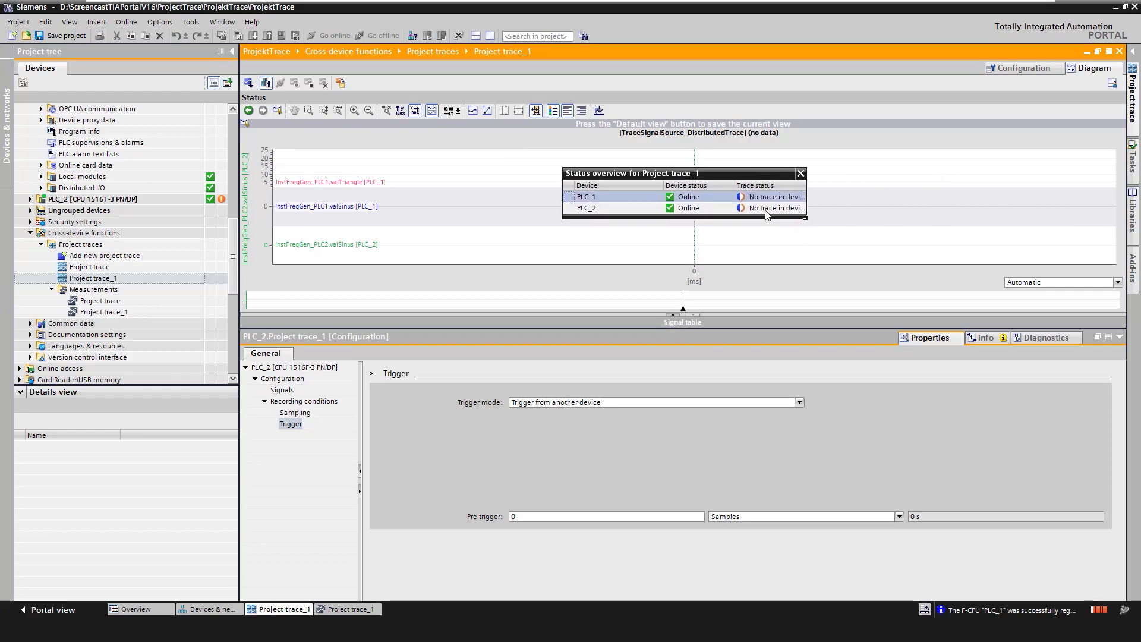